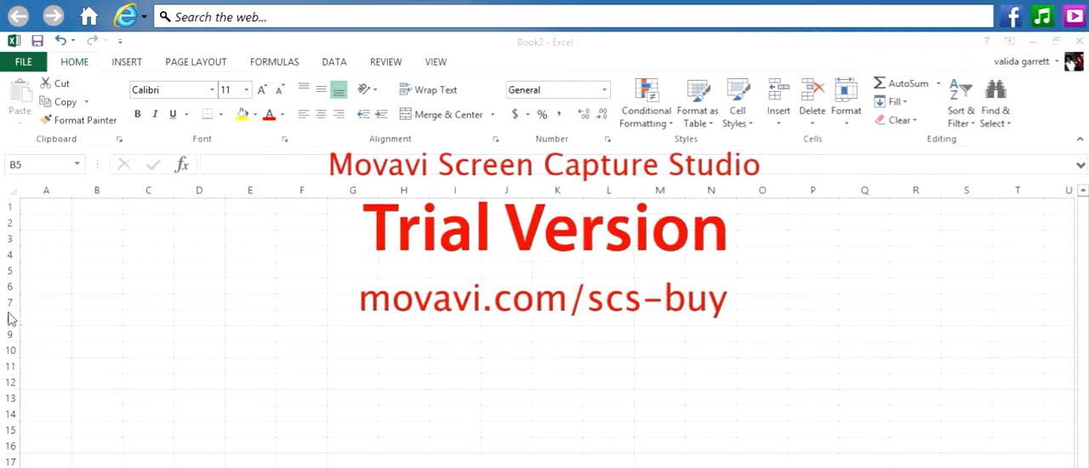
# - Switch from the blank Book2 workbook to Book1, which holds the monthly sales table
pyautogui.click(95, 271)
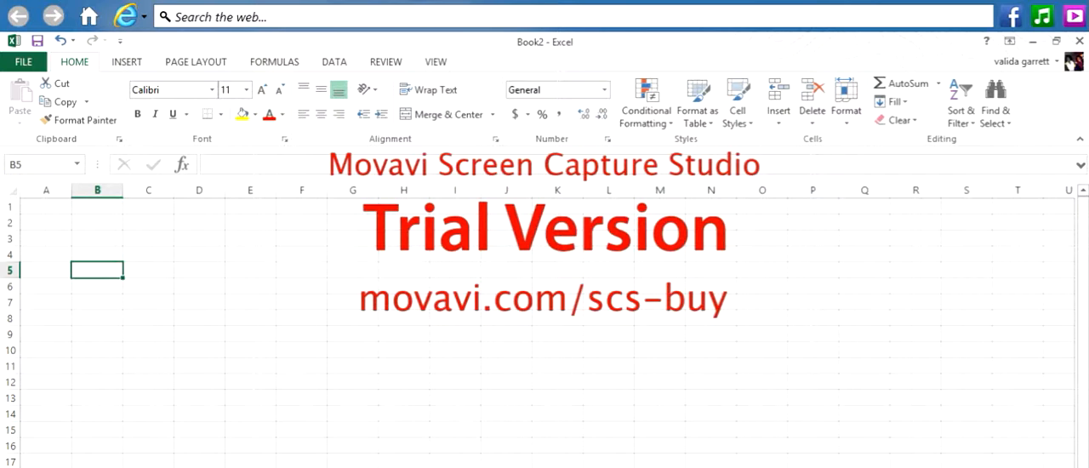
pyautogui.moveTo(363, 467)
pyautogui.click(451, 464)
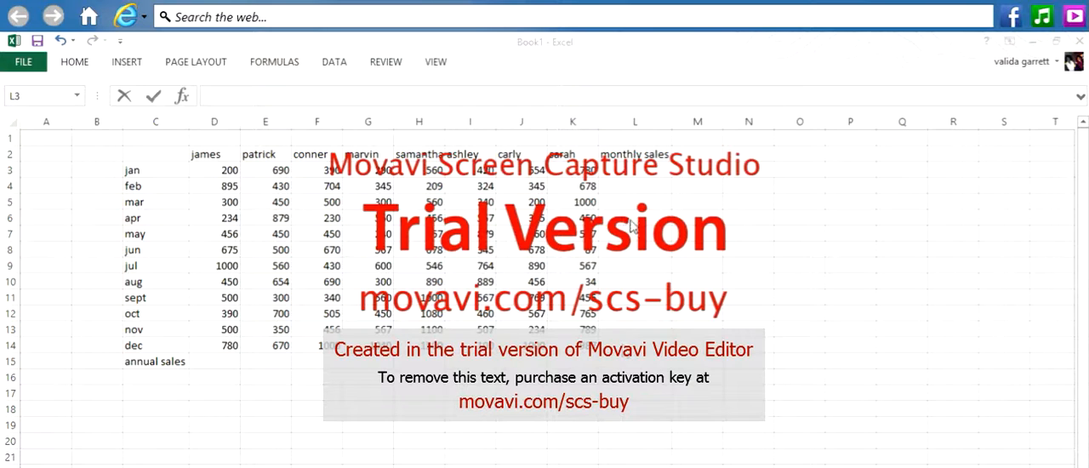
# - Enter the formula =200+690+390+290+560+420+654+780 in cell L3 to total the January sales
pyautogui.click(652, 174)
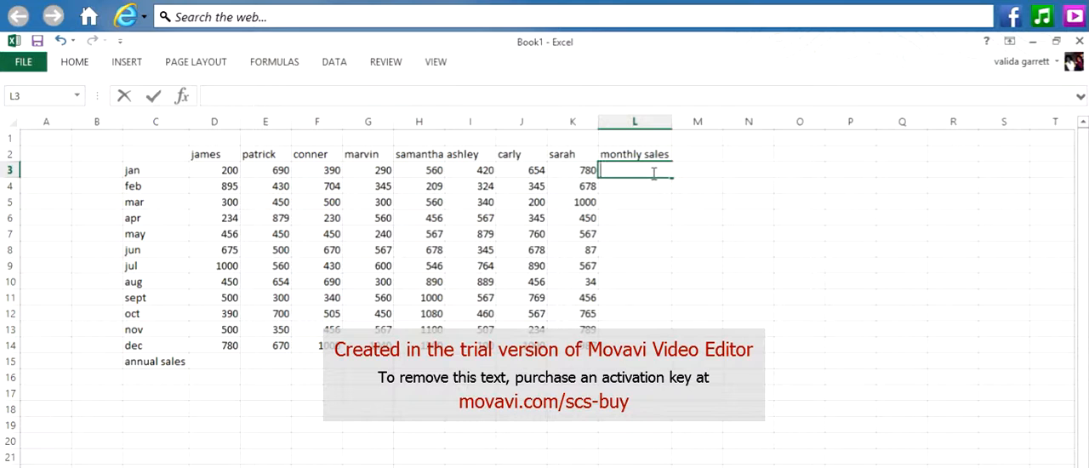
pyautogui.write('=')
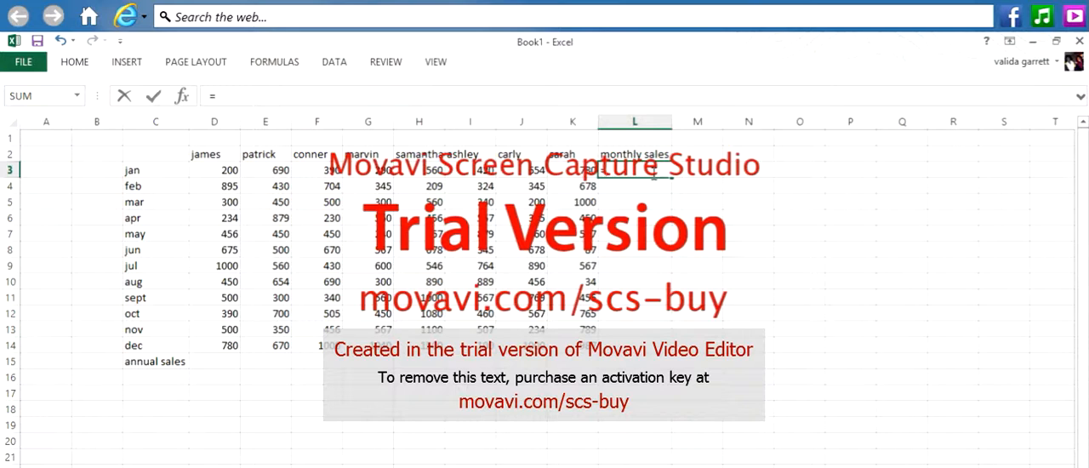
pyautogui.write('200+690')
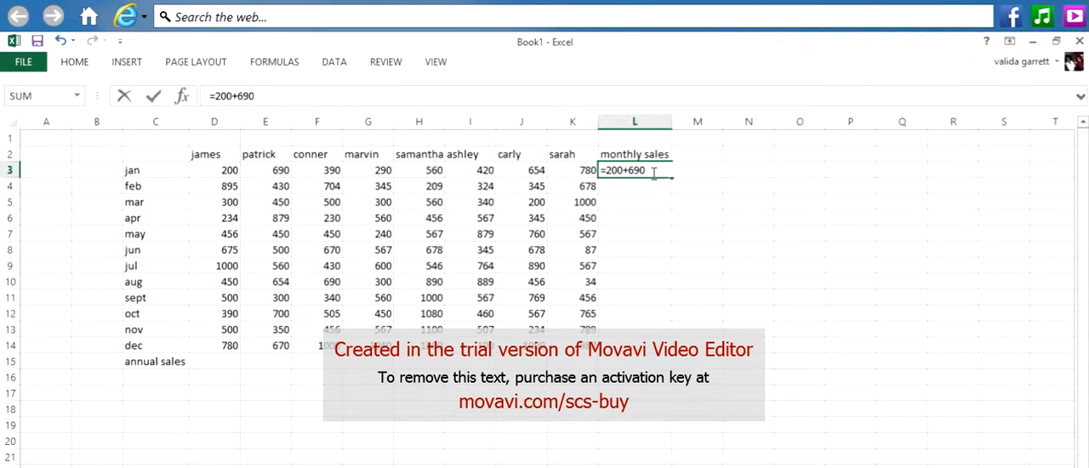
pyautogui.write('+390+290+')
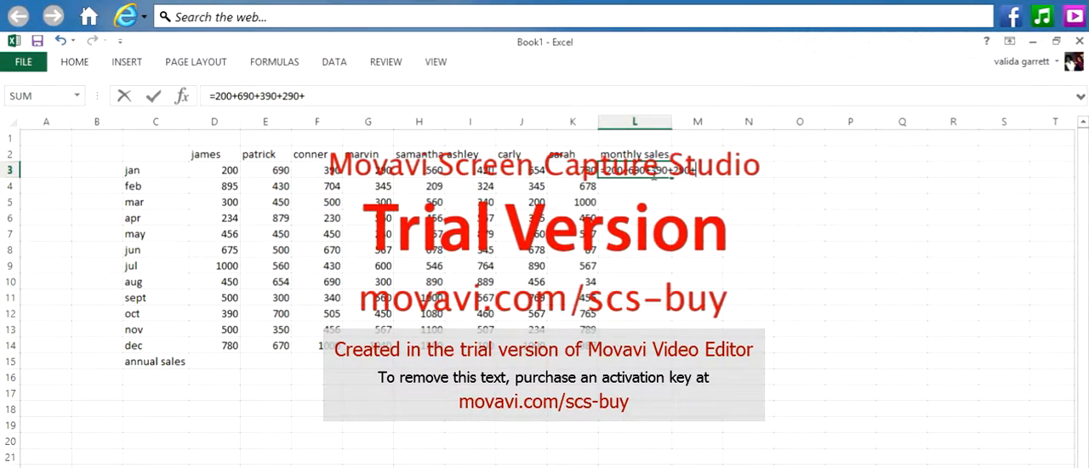
pyautogui.write('560+420+')
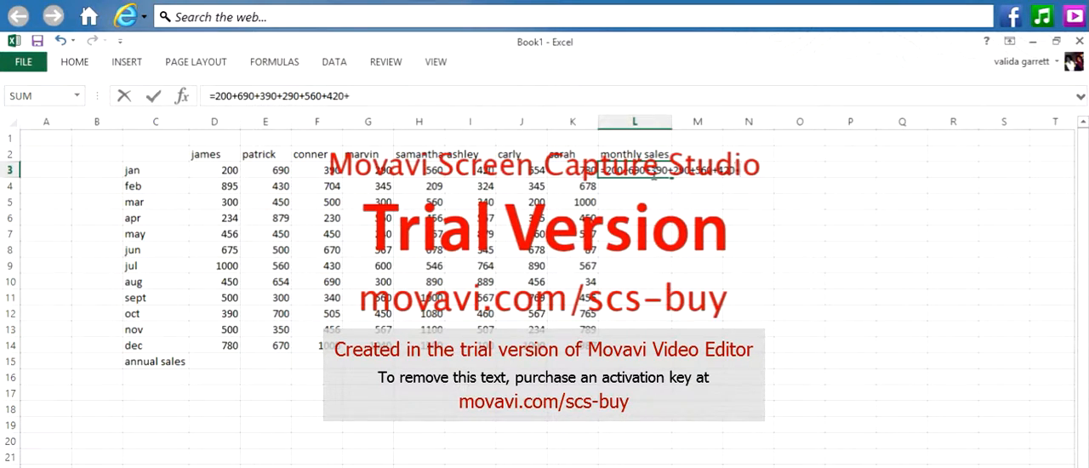
pyautogui.write('654+780')
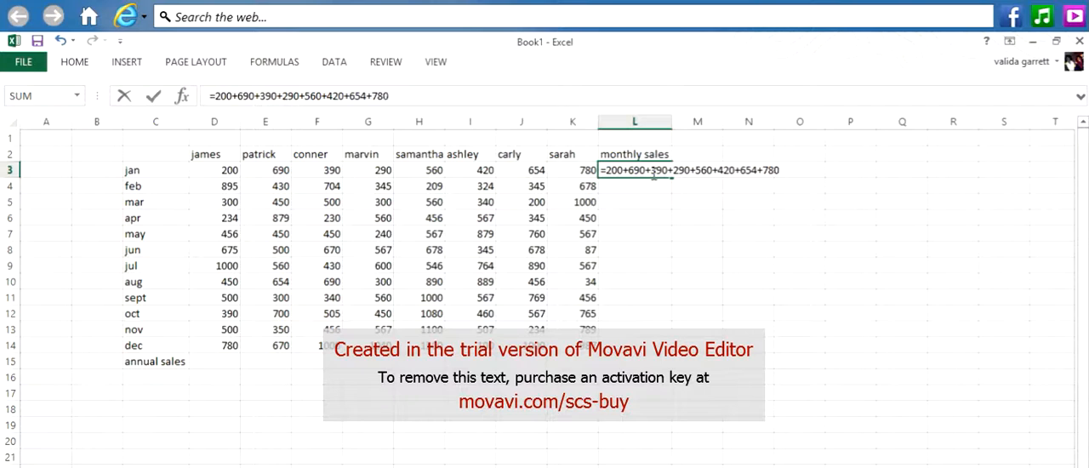
pyautogui.press('Return')
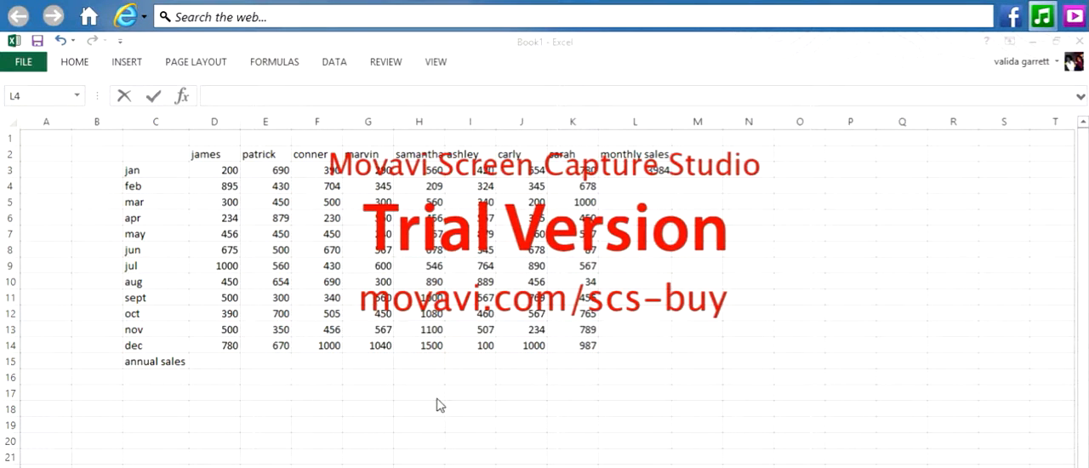
# - Enter the cell-reference formula =d4+e4+f4+g4+h4+i4+j4+k4 in cell L4 to total the February sales
pyautogui.click(641, 189)
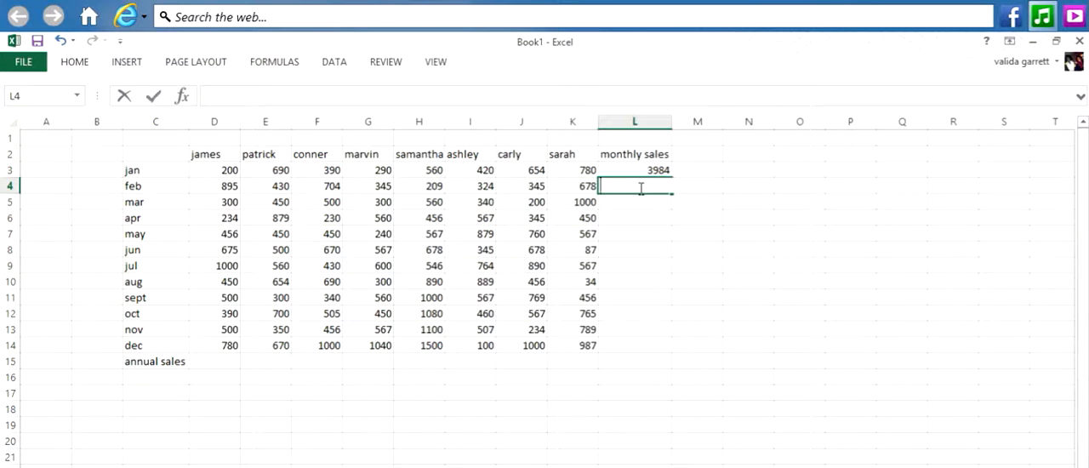
pyautogui.write('=')
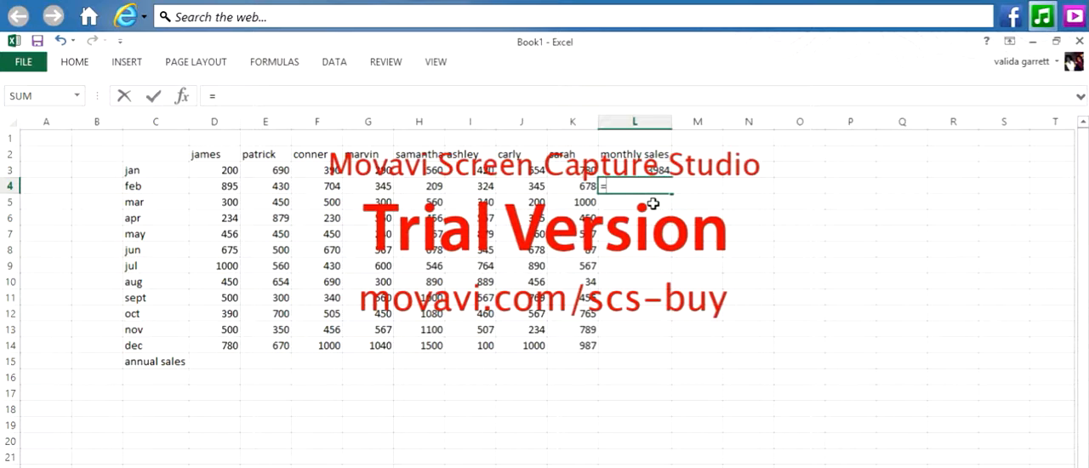
pyautogui.write('d4')
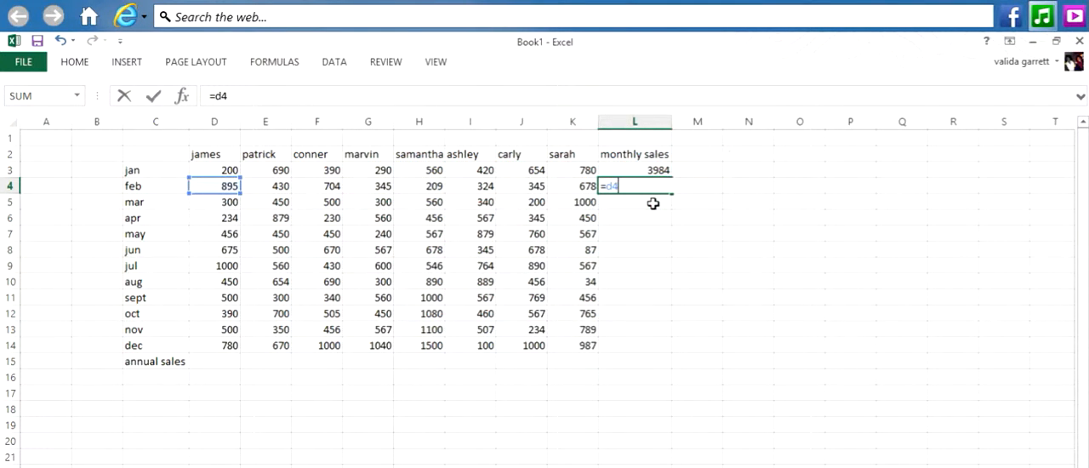
pyautogui.write('+')
pyautogui.write('e4')
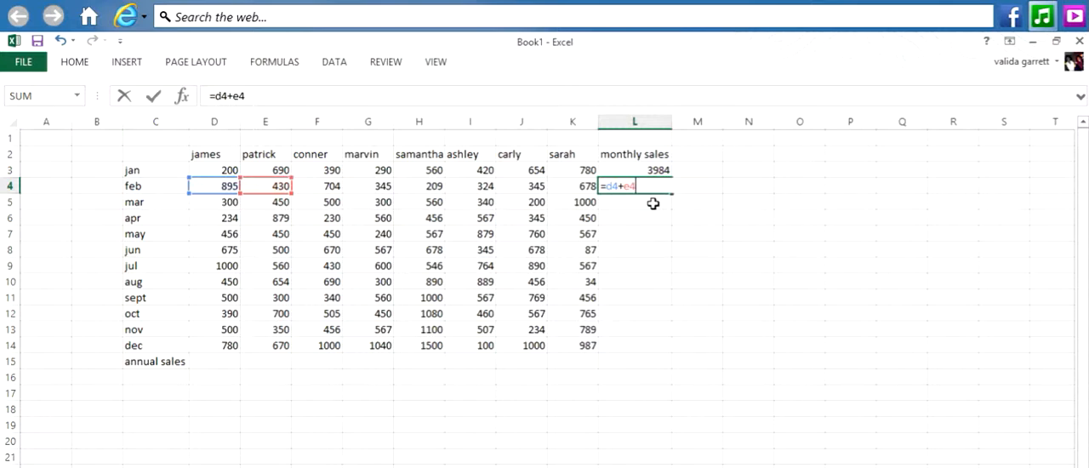
pyautogui.write('+')
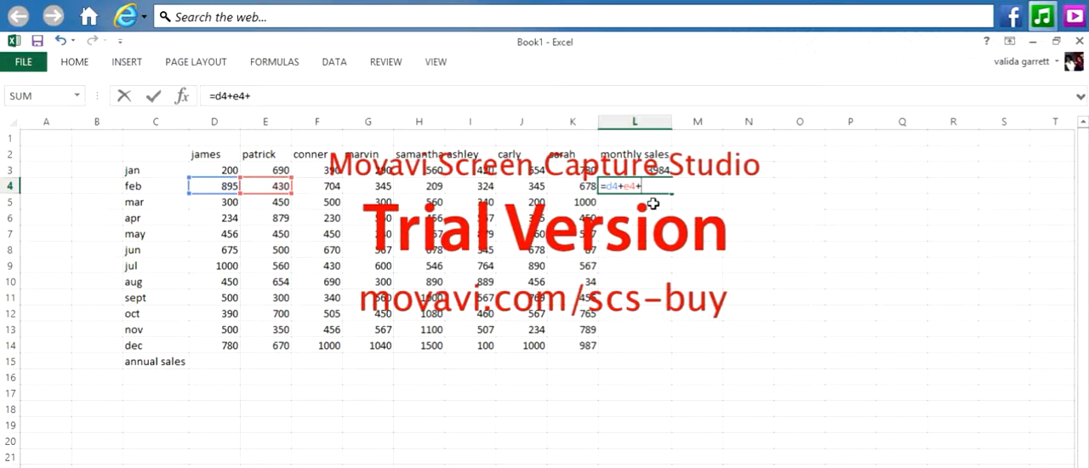
pyautogui.write('+')
pyautogui.press('BackSpace')
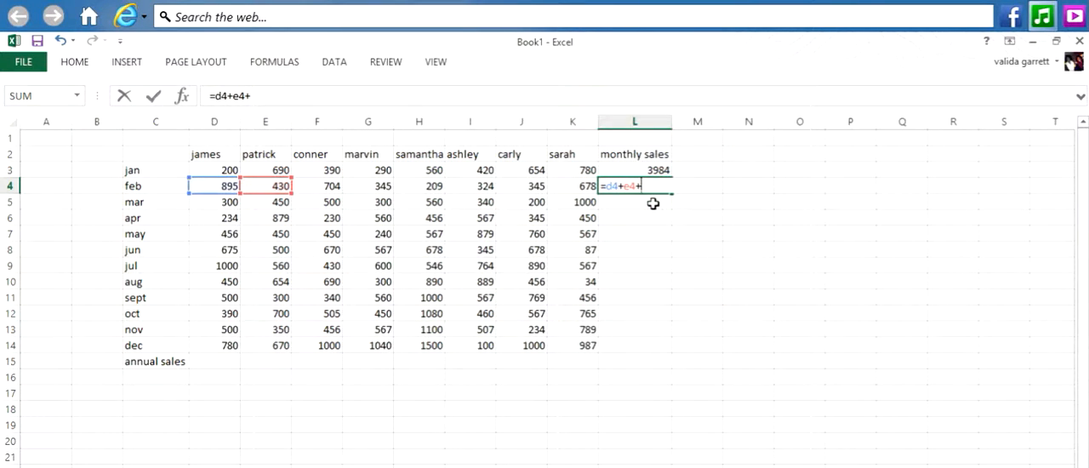
pyautogui.write('f4')
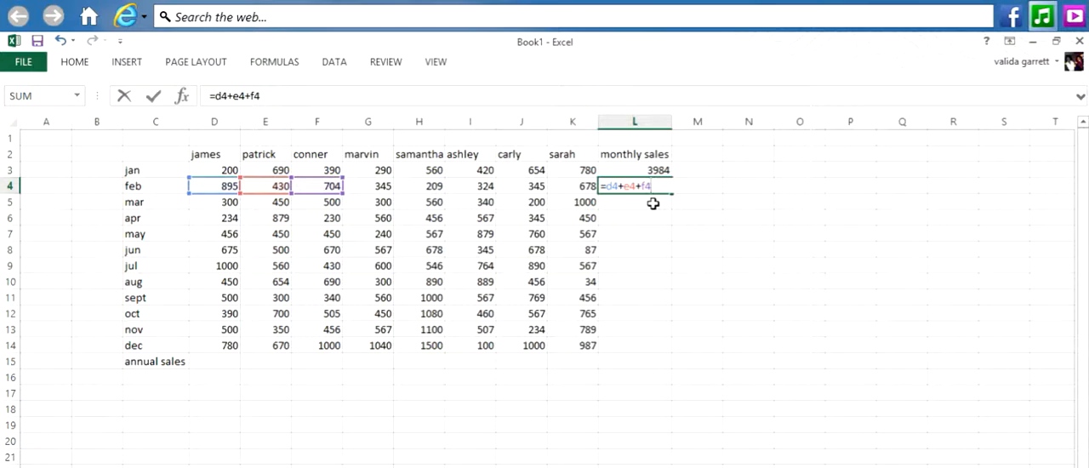
pyautogui.write('+G')
pyautogui.press('BackSpace')
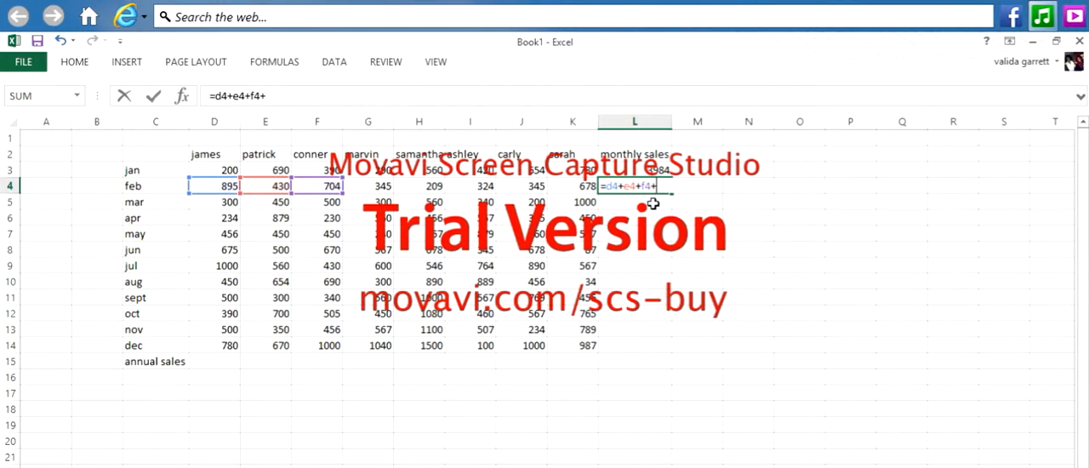
pyautogui.write('g4')
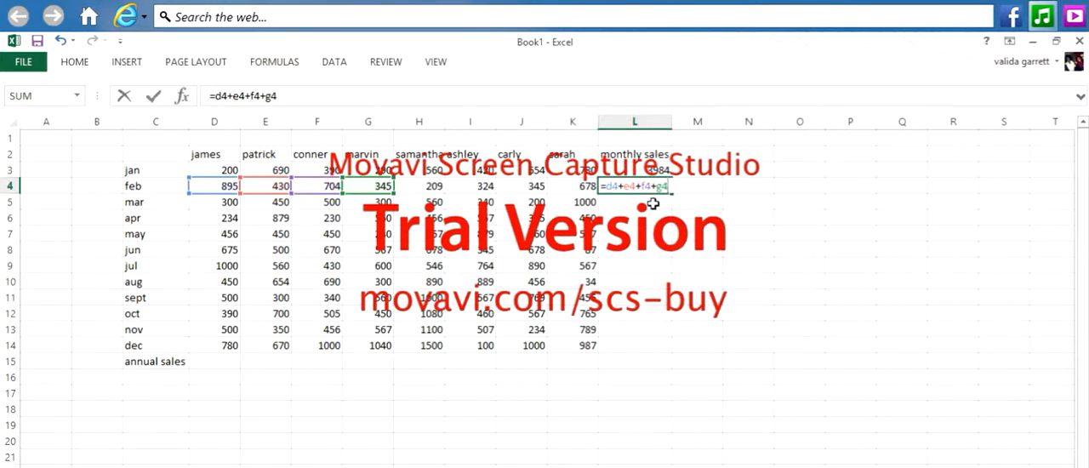
pyautogui.write('+h')
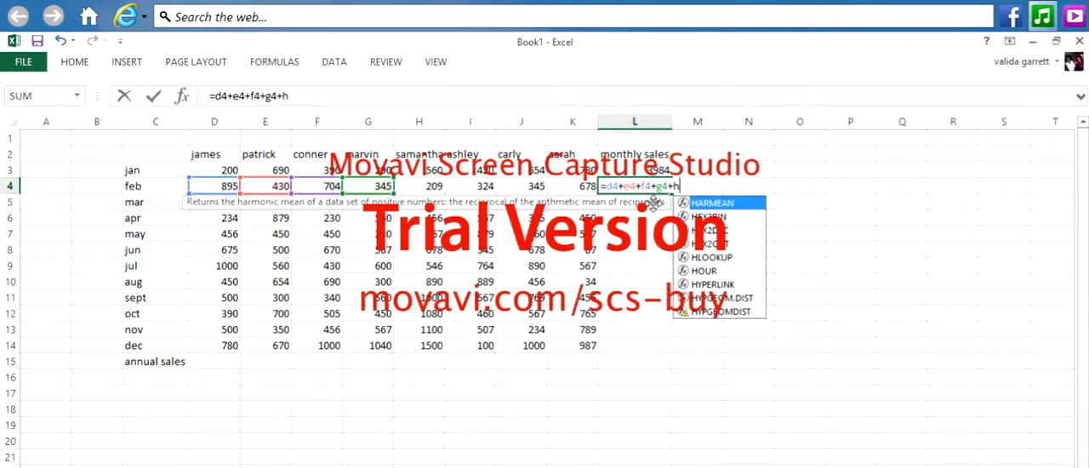
pyautogui.write('4')
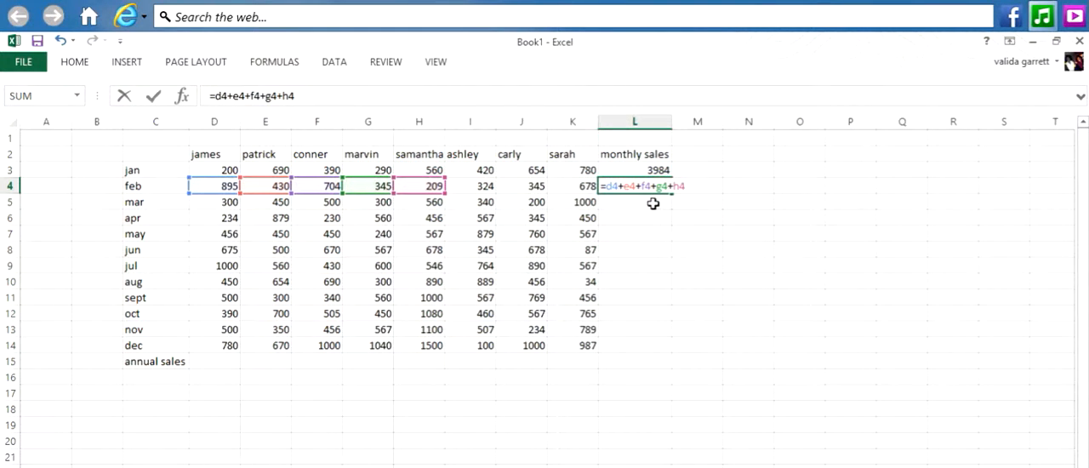
pyautogui.write('=')
pyautogui.press('BackSpace')
pyautogui.write('+i')
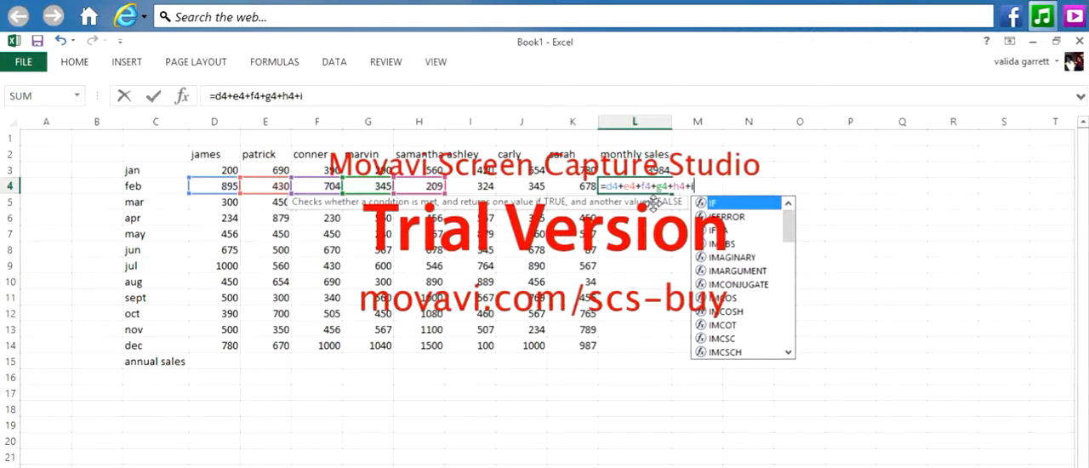
pyautogui.write('4+')
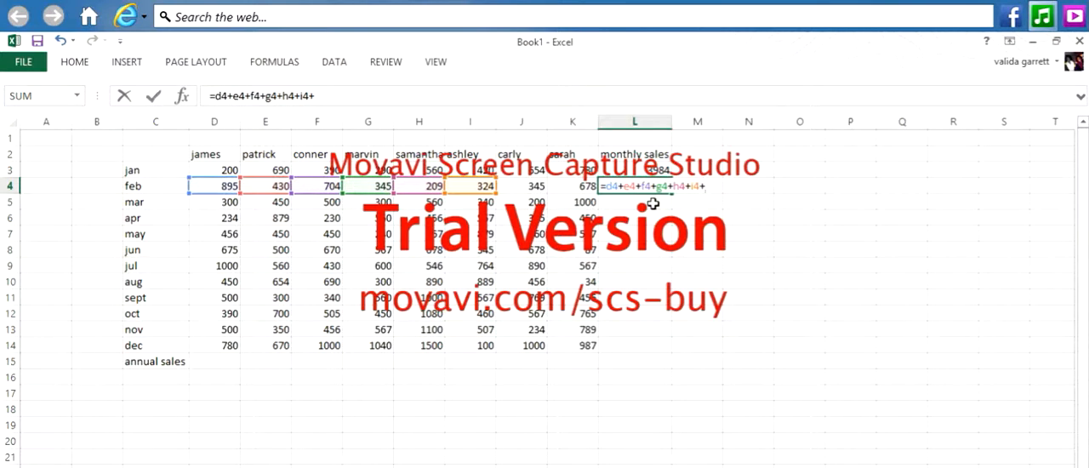
pyautogui.write('j4')
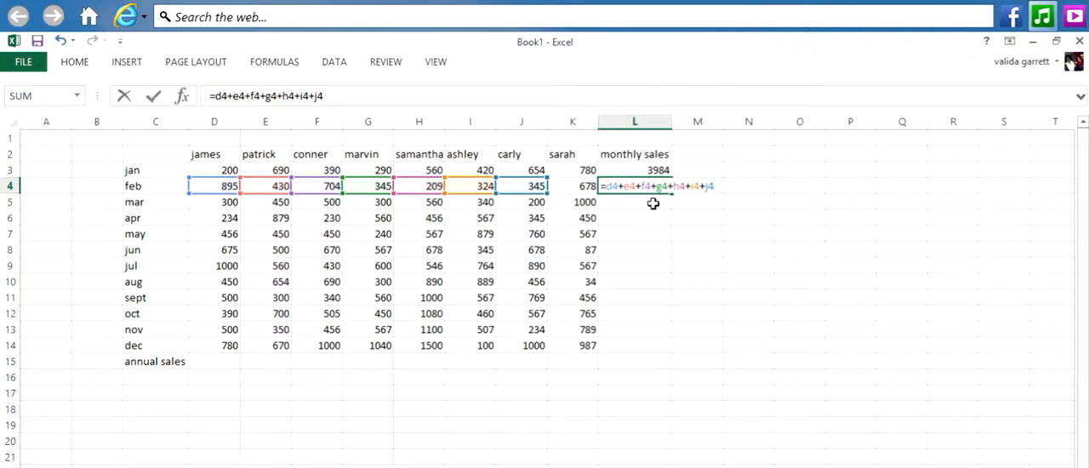
pyautogui.write('+k')
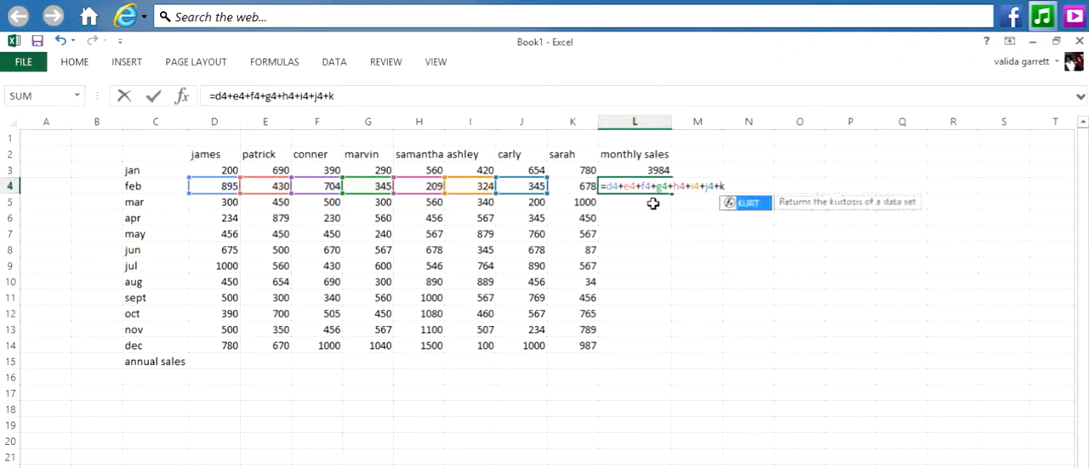
pyautogui.write('4')
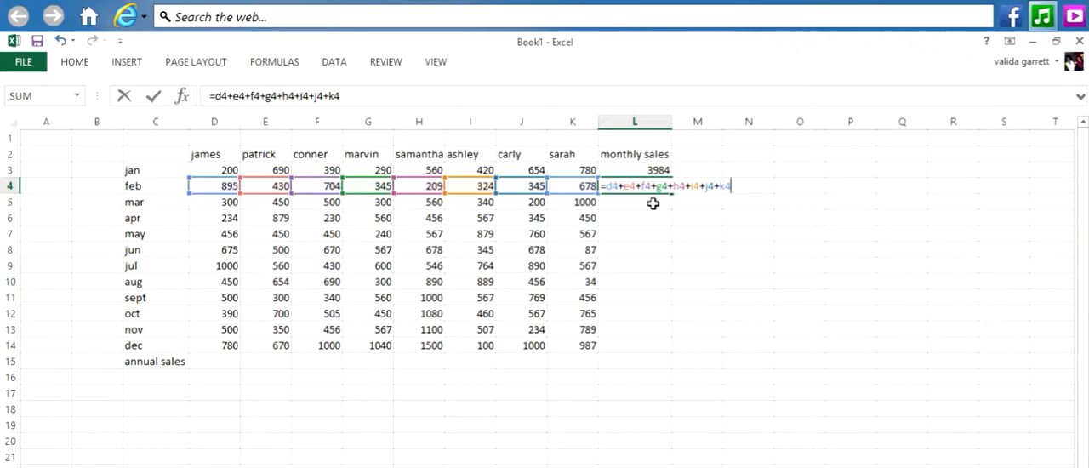
pyautogui.press('Return')
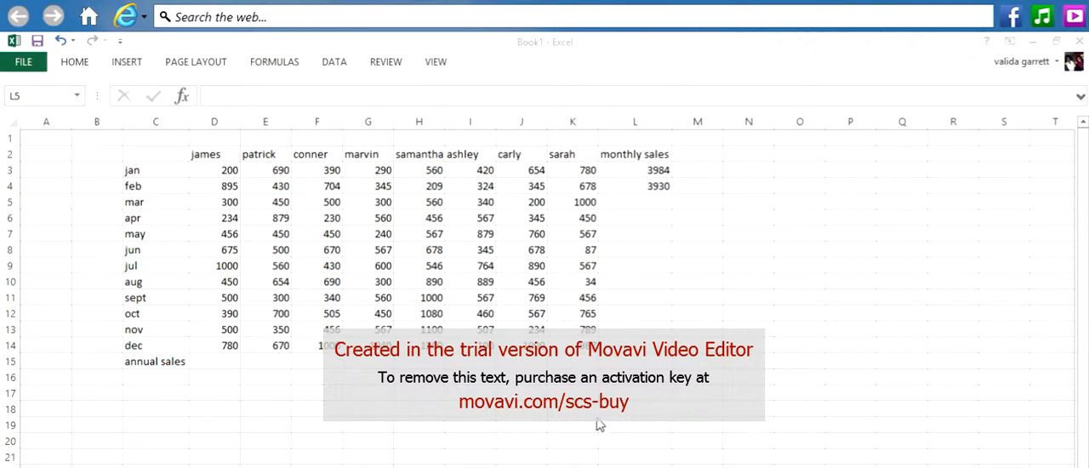
# - Try to total the March sales in cell L5 using AutoSum over the range D5:K5
pyautogui.click(608, 203)
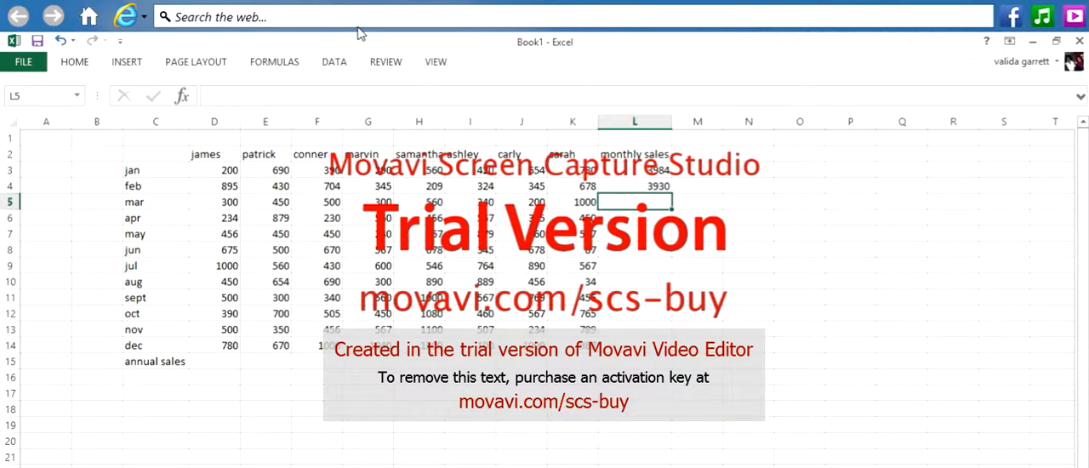
pyautogui.click(127, 62)
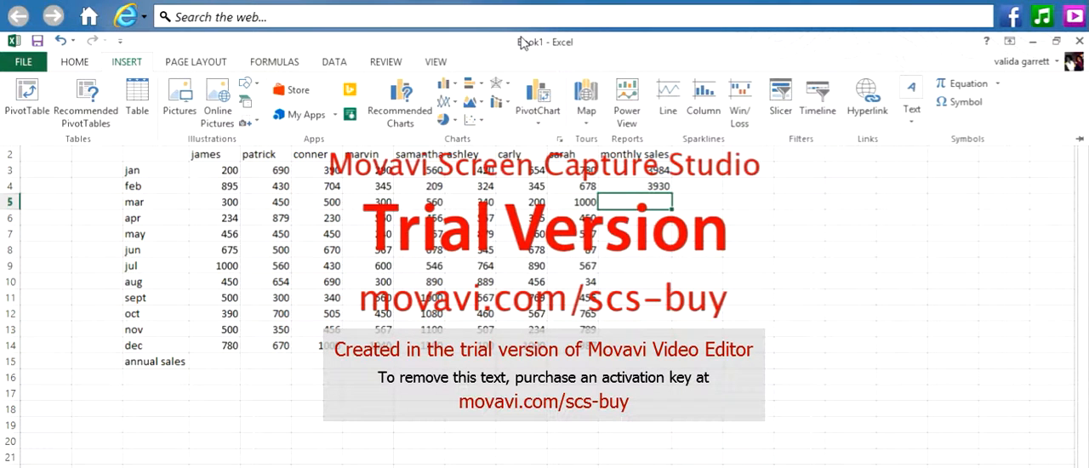
pyautogui.click(77, 67)
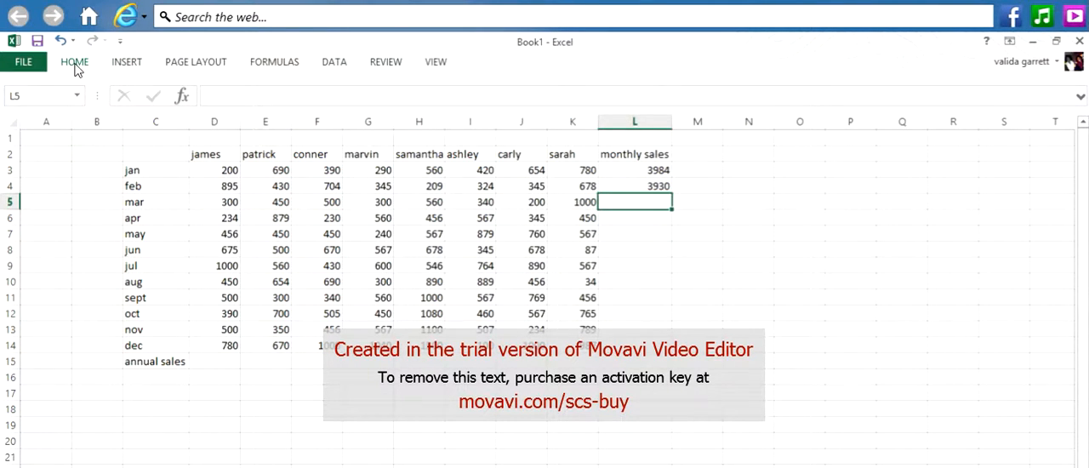
pyautogui.click(75, 64)
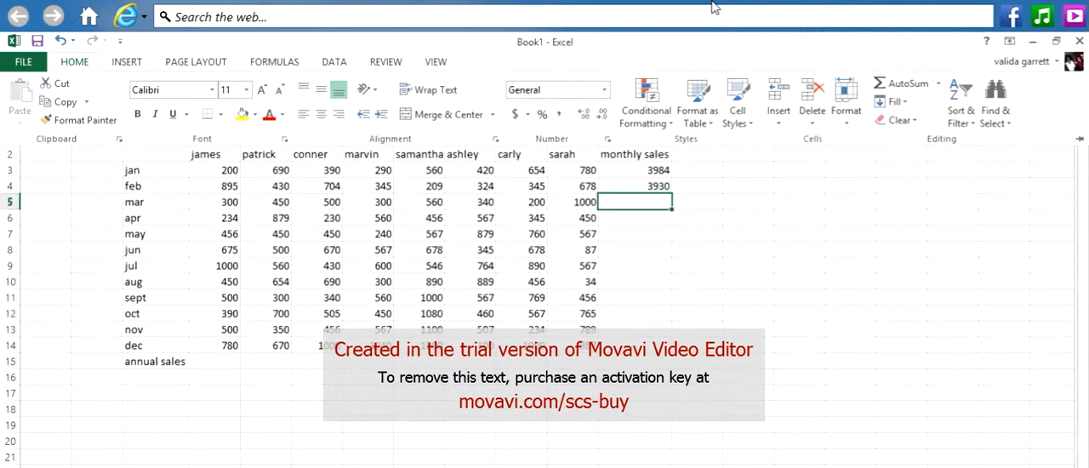
pyautogui.click(907, 85)
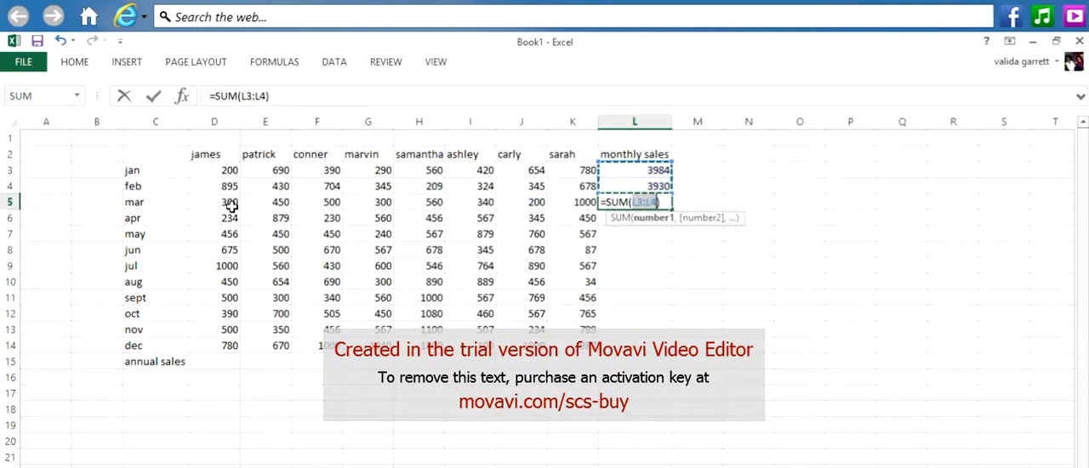
pyautogui.moveTo(230, 206); pyautogui.dragTo(483, 201)
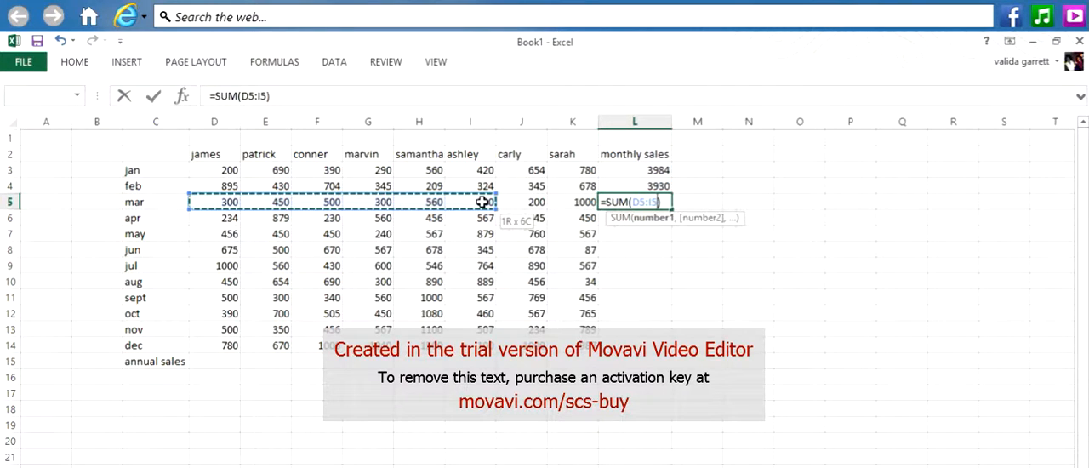
pyautogui.moveTo(482, 202); pyautogui.dragTo(564, 207)
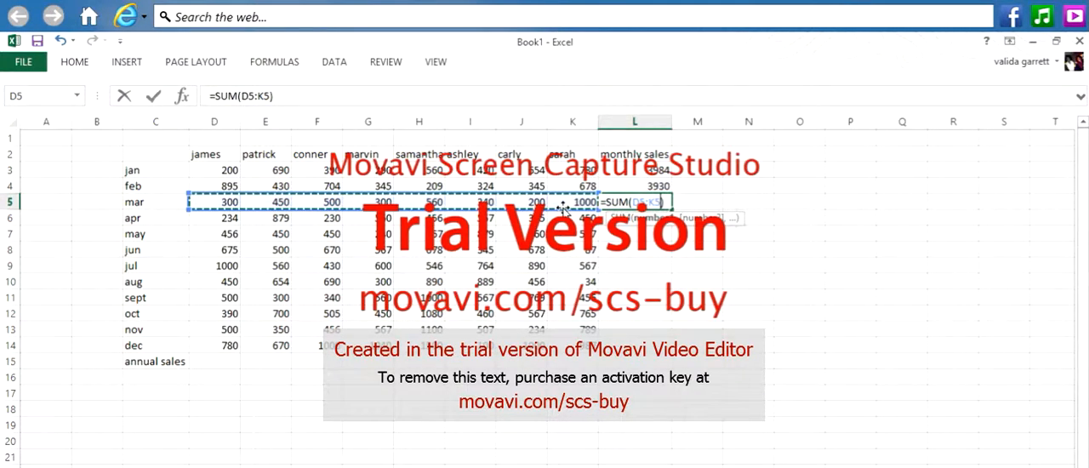
pyautogui.moveTo(564, 207); pyautogui.dragTo(657, 207)
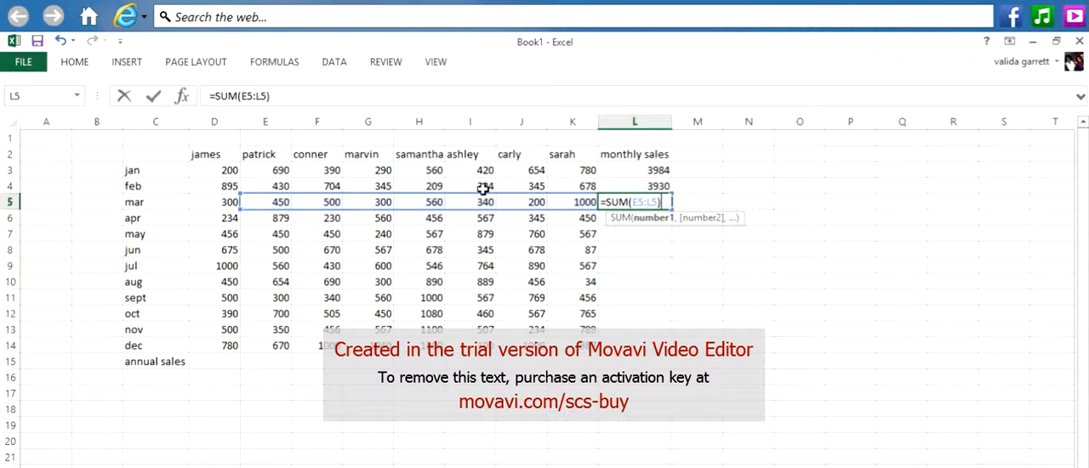
# - Delete the SUM function and its range from the formula in L5, keeping only the equals sign
pyautogui.press('BackSpace')
pyautogui.press('BackSpace')
pyautogui.press('BackSpace')
pyautogui.press('BackSpace')
pyautogui.press('BackSpace')
pyautogui.press('BackSpace')
pyautogui.press('BackSpace')
pyautogui.press('BackSpace')
pyautogui.press('BackSpace')
pyautogui.press('BackSpace')
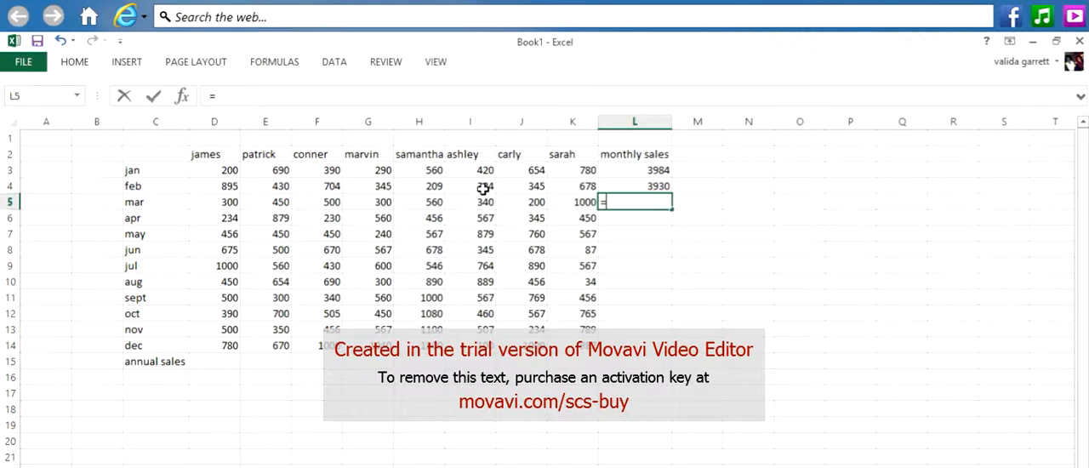
# - Clear the leftover equals sign from L5 and total the March sales there using AutoSum over the range D5:K5
pyautogui.press('BackSpace')
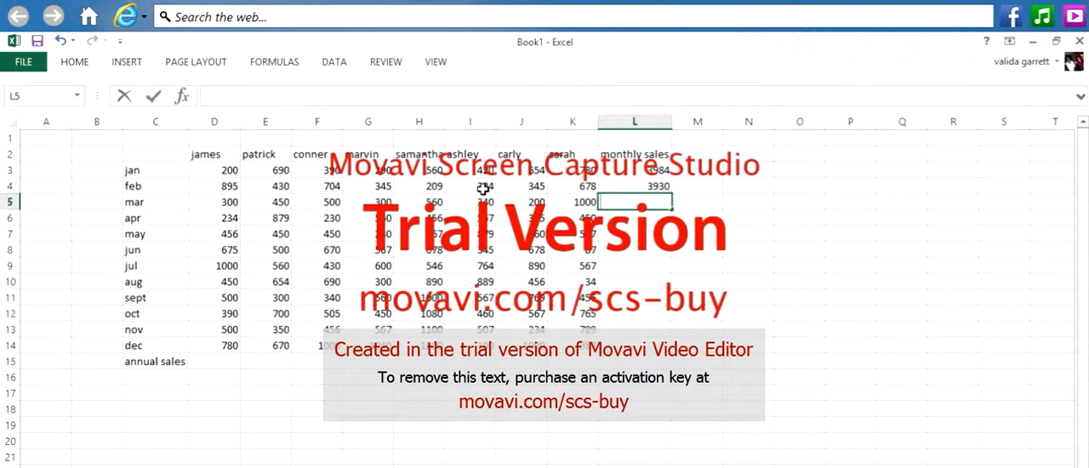
pyautogui.click(75, 67)
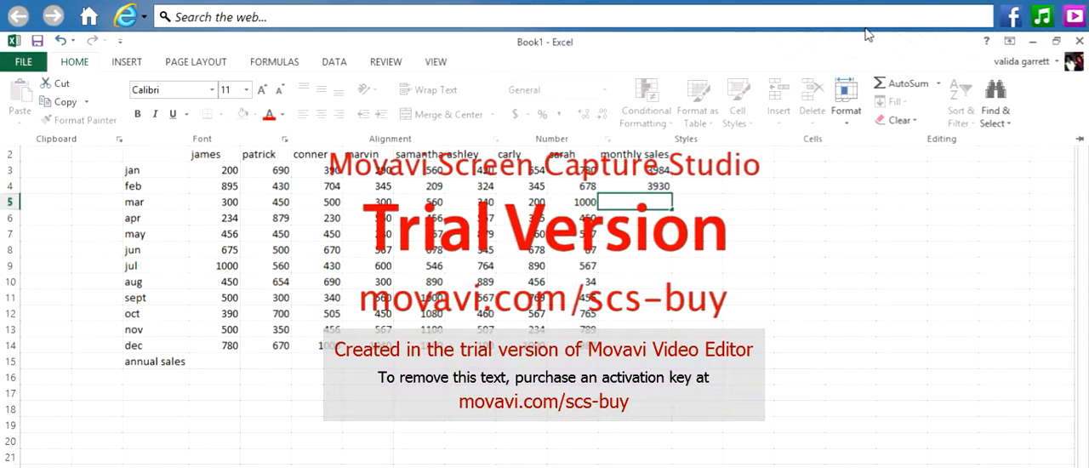
pyautogui.click(900, 89)
pyautogui.press('Escape')
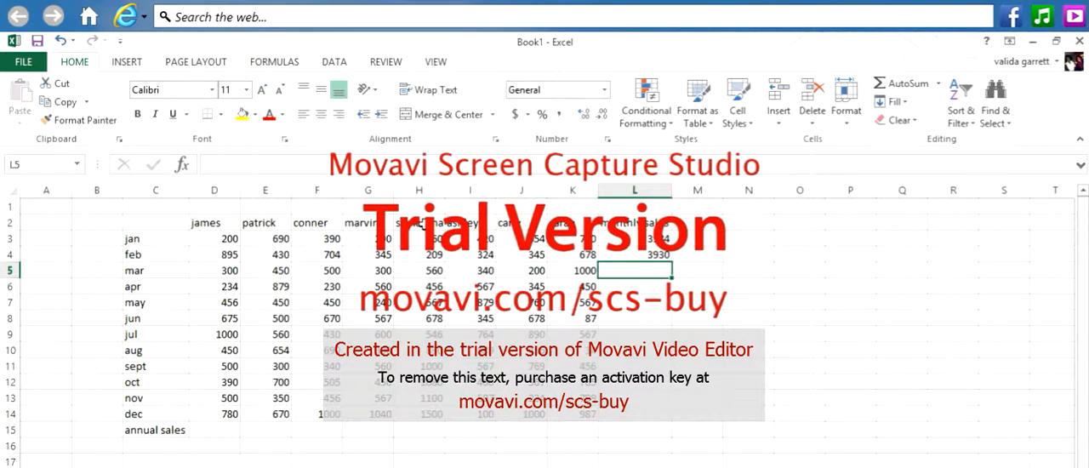
pyautogui.click(908, 85)
pyautogui.moveTo(214, 271); pyautogui.dragTo(427, 292)
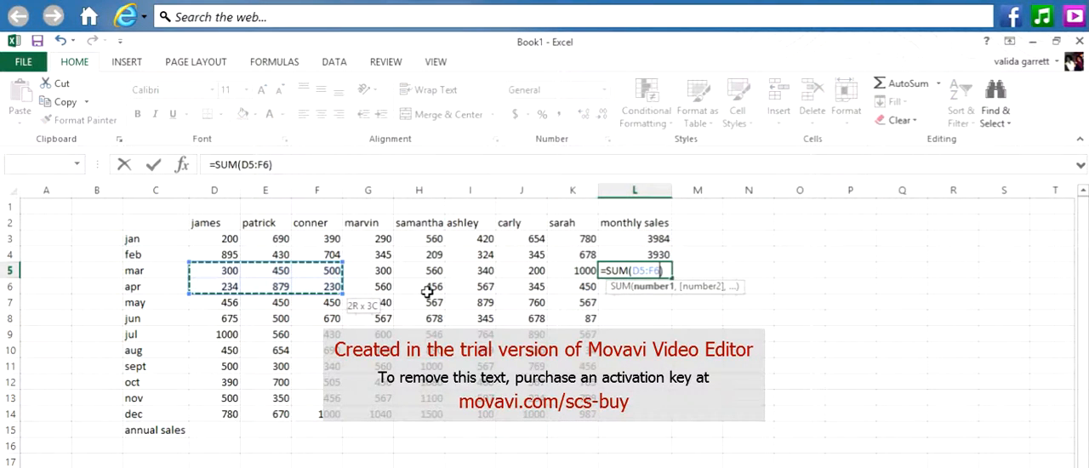
pyautogui.moveTo(427, 292); pyautogui.dragTo(568, 270)
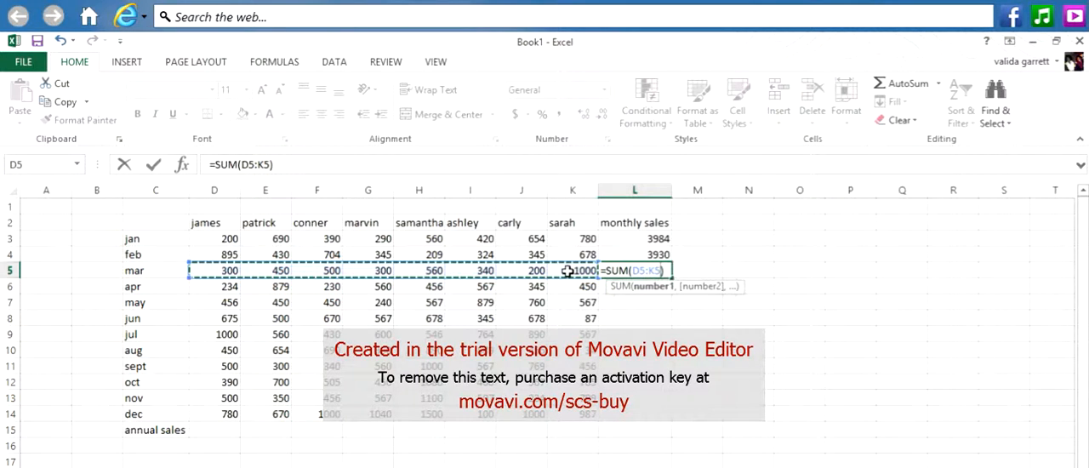
pyautogui.press('Return')
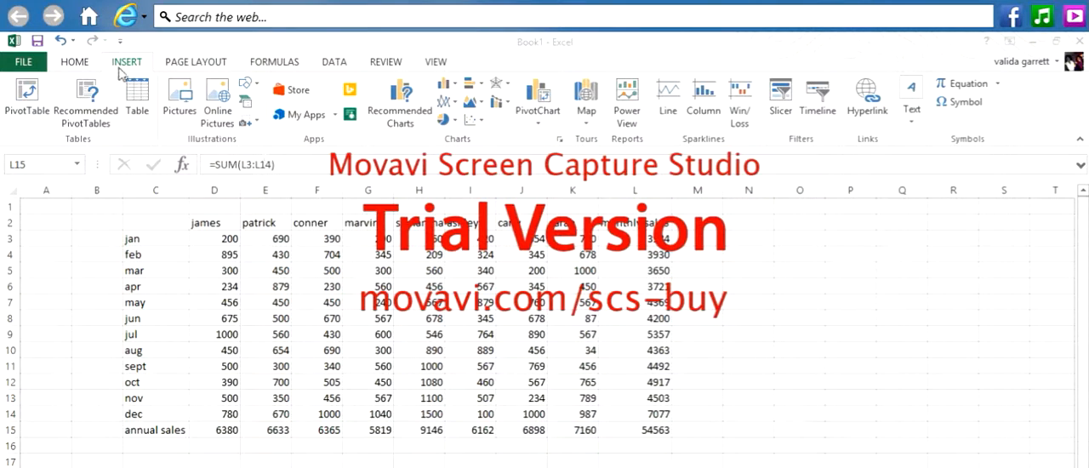
# - Insert a 2-D clustered column chart of the sales table, including the monthly and annual totals
pyautogui.click(447, 87)
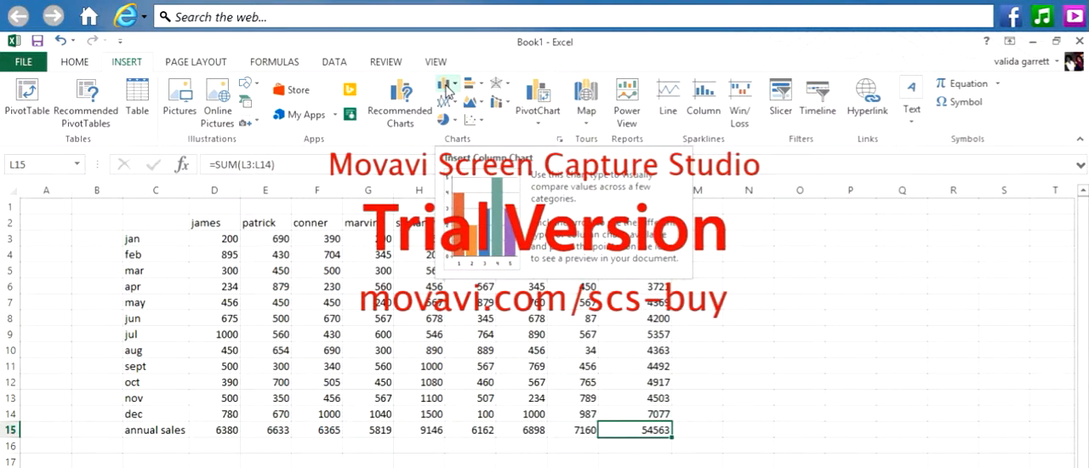
pyautogui.click(456, 85)
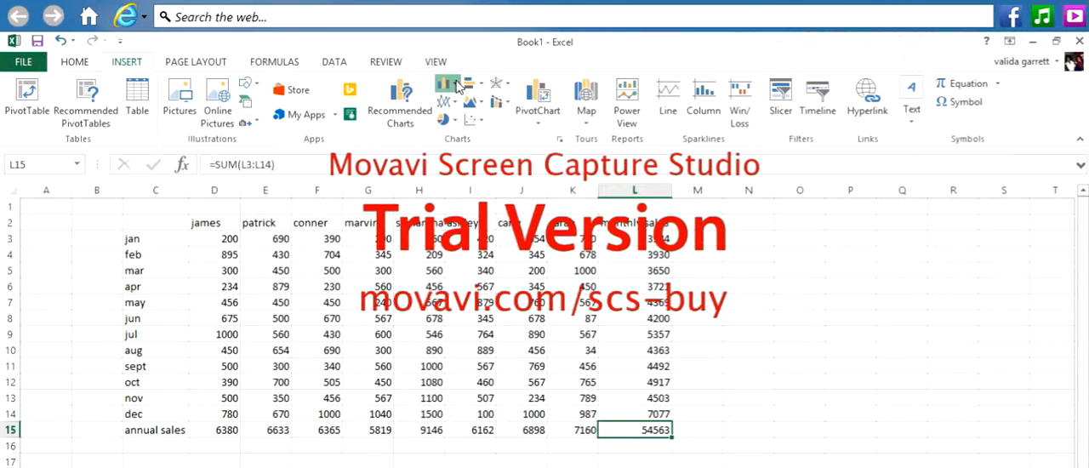
pyautogui.click(456, 85)
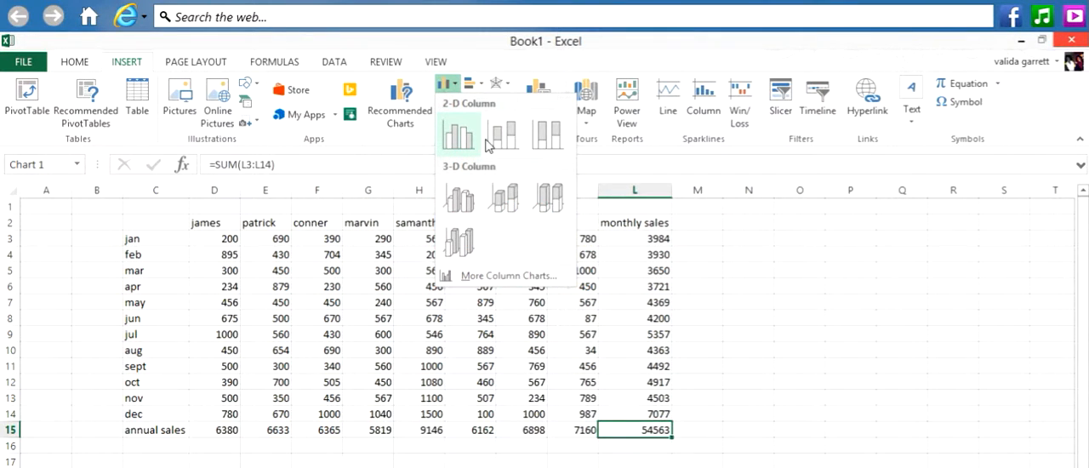
pyautogui.click(439, 88)
pyautogui.click(453, 84)
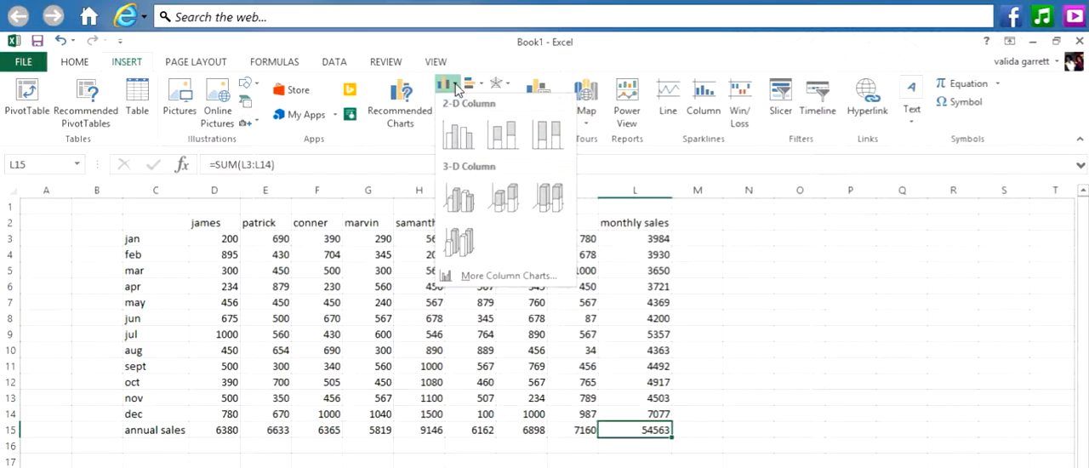
pyautogui.click(466, 129)
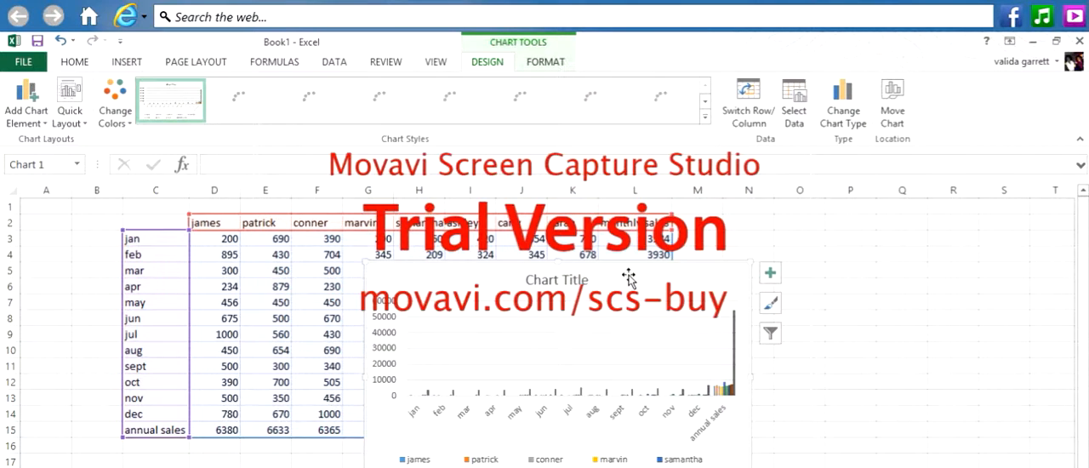
# - Move the chart beside the sales table and enlarge it leftward across the table, to span about columns C to T
pyautogui.moveTo(628, 278); pyautogui.dragTo(942, 236)
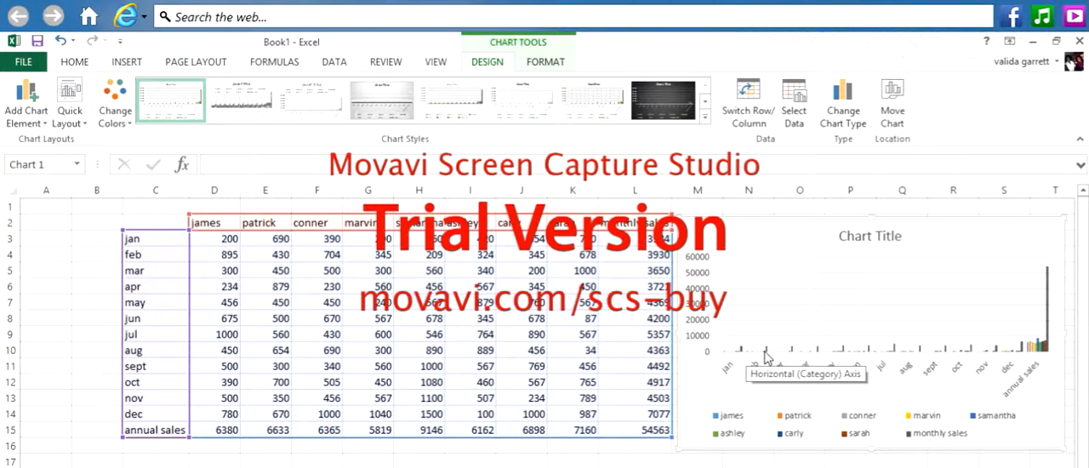
pyautogui.moveTo(677, 217); pyautogui.dragTo(628, 204)
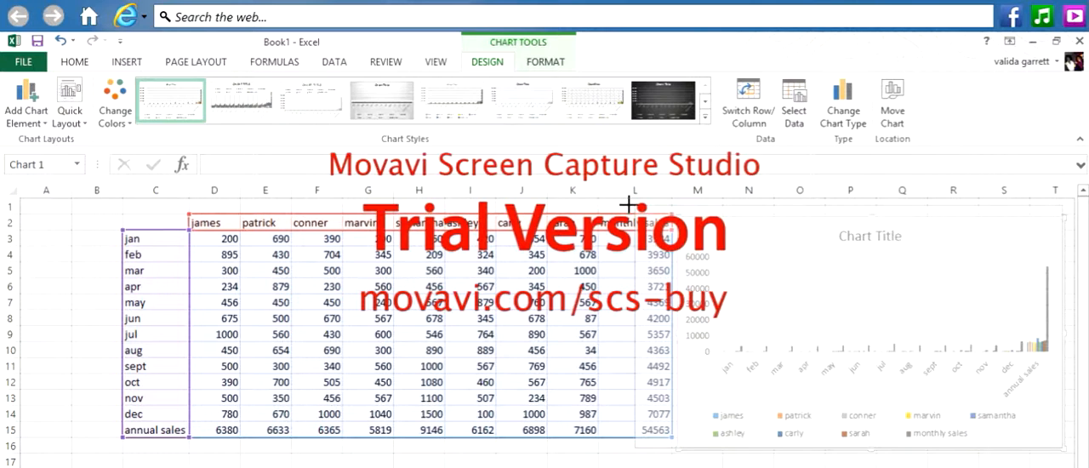
pyautogui.moveTo(628, 204); pyautogui.dragTo(316, 159)
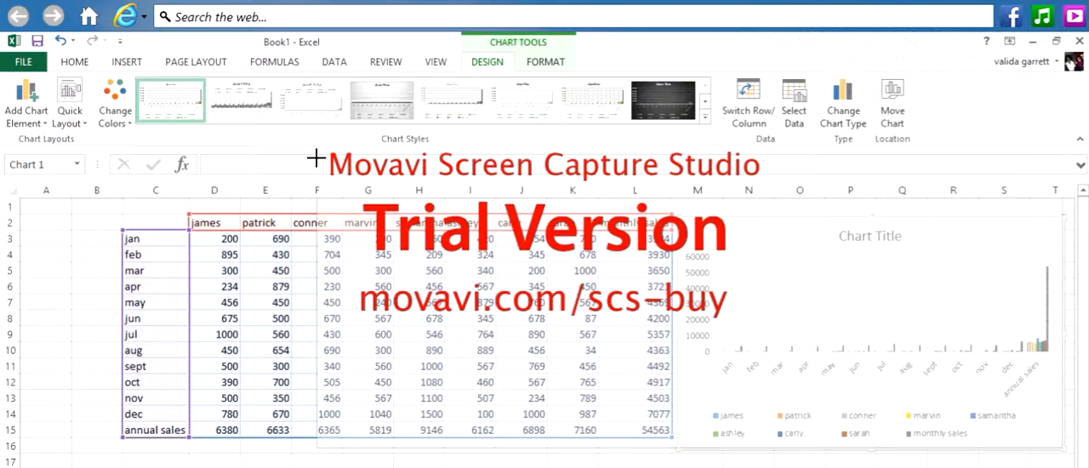
pyautogui.moveTo(316, 158); pyautogui.dragTo(103, 219)
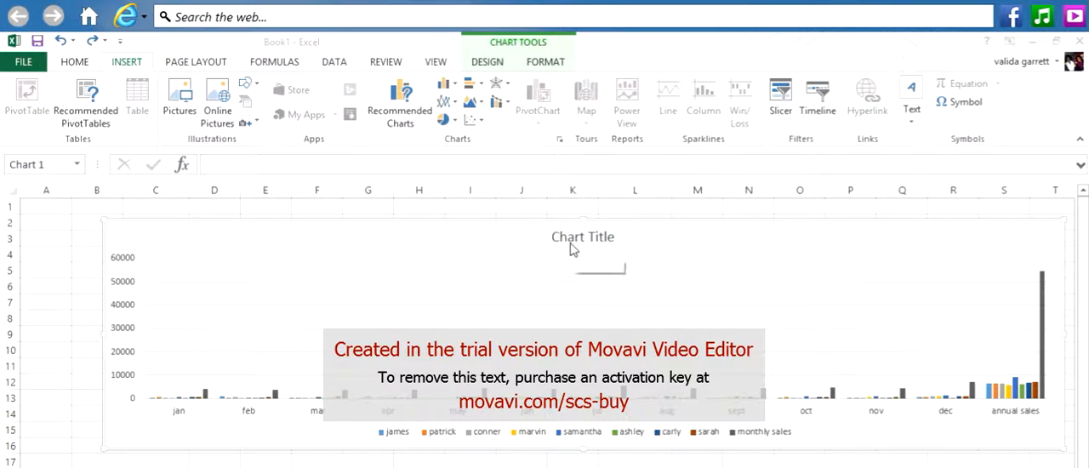
# - Replace the chart's placeholder title with SALES REPORT 2014
pyautogui.click(601, 234)
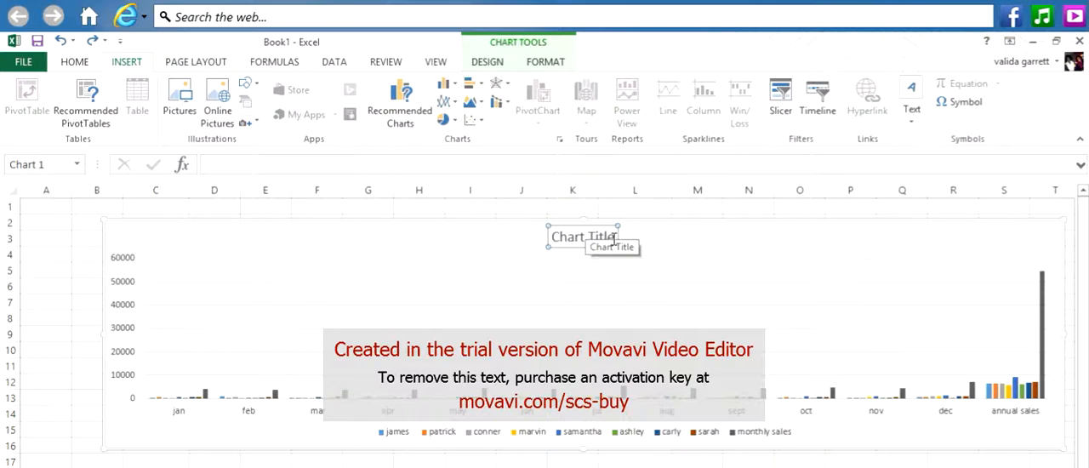
pyautogui.click(615, 238)
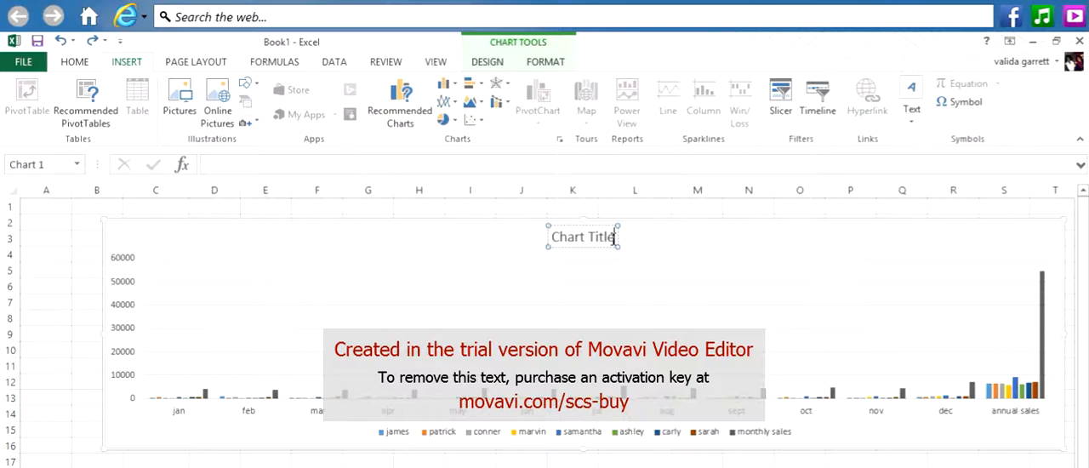
pyautogui.press('BackSpace')
pyautogui.press('BackSpace')
pyautogui.press('BackSpace')
pyautogui.press('BackSpace')
pyautogui.press('BackSpace')
pyautogui.press('BackSpace')
pyautogui.press('BackSpace')
pyautogui.press('BackSpace')
pyautogui.press('BackSpace')
pyautogui.press('BackSpace')
pyautogui.press('BackSpace')
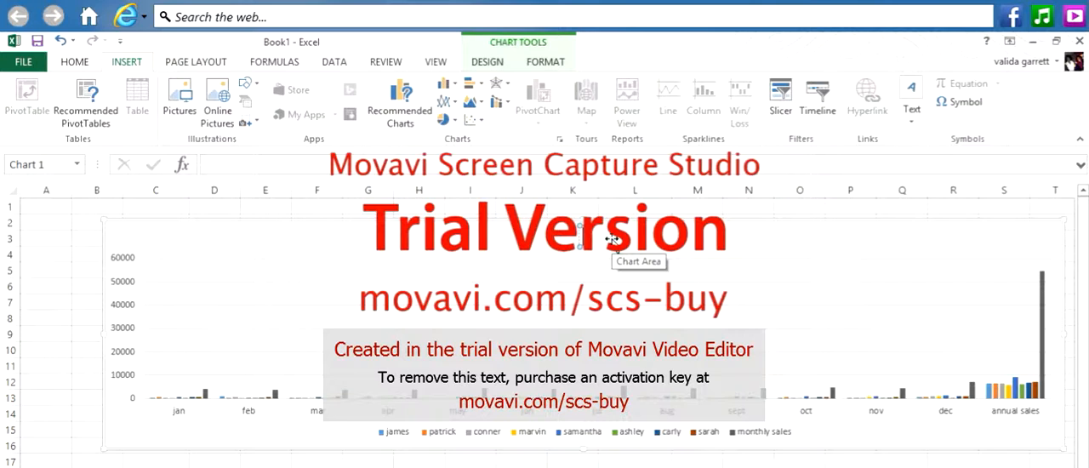
pyautogui.write('A')
pyautogui.press('BackSpace')
pyautogui.write('SALES R')
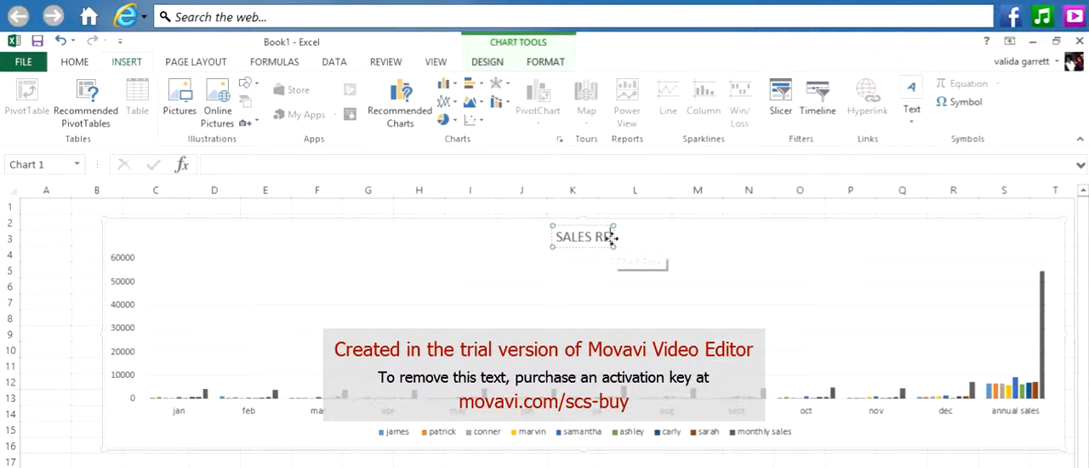
pyautogui.write('EPORT 2014')
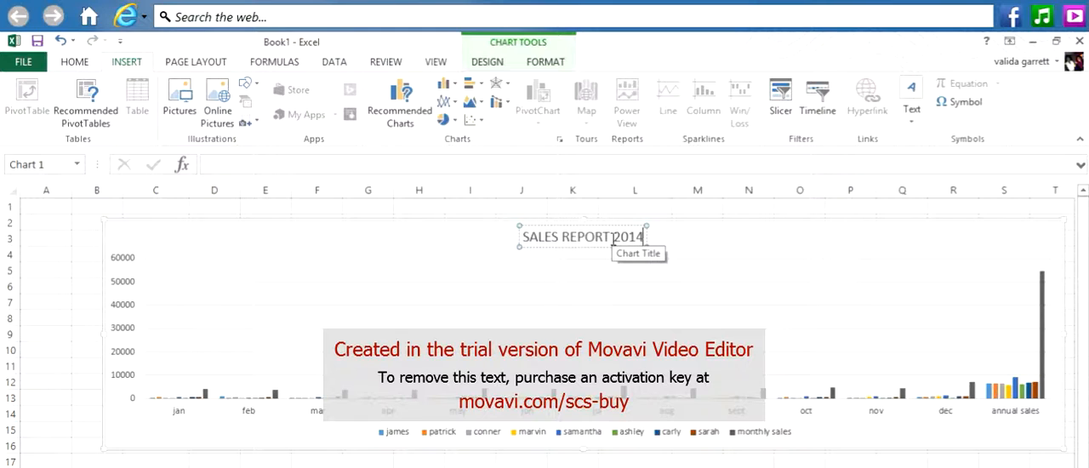